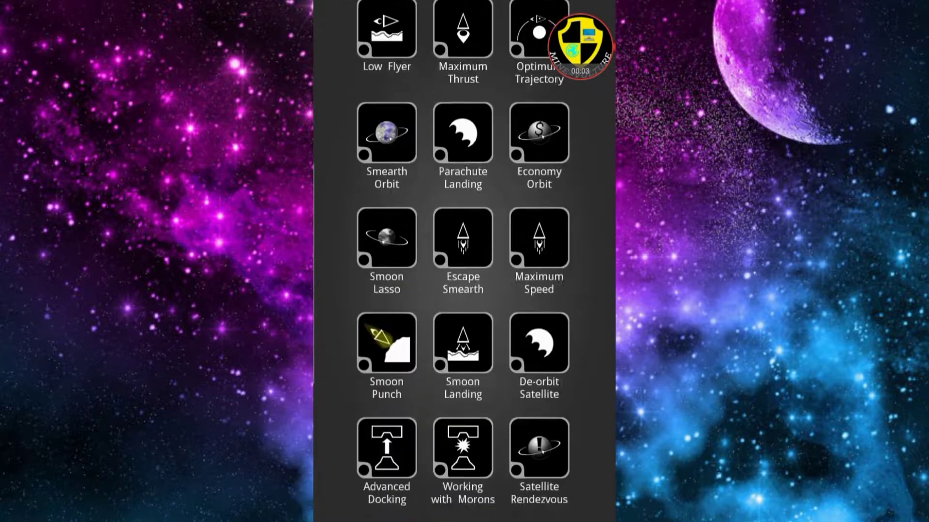
pyautogui.scroll(-5, 465, 290)
# Open the Smolar System sandbox and launch from Smearth into the build editor
pyautogui.click(456, 270)
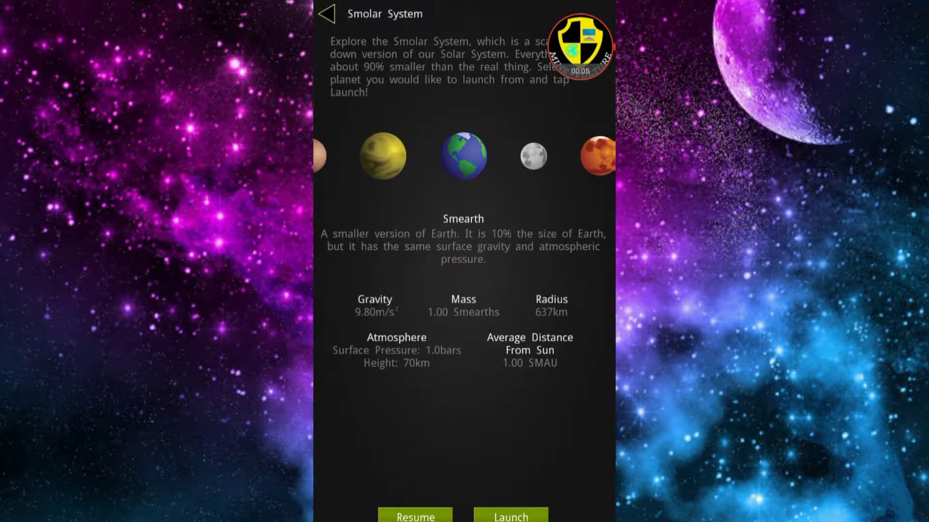
pyautogui.click(415, 516)
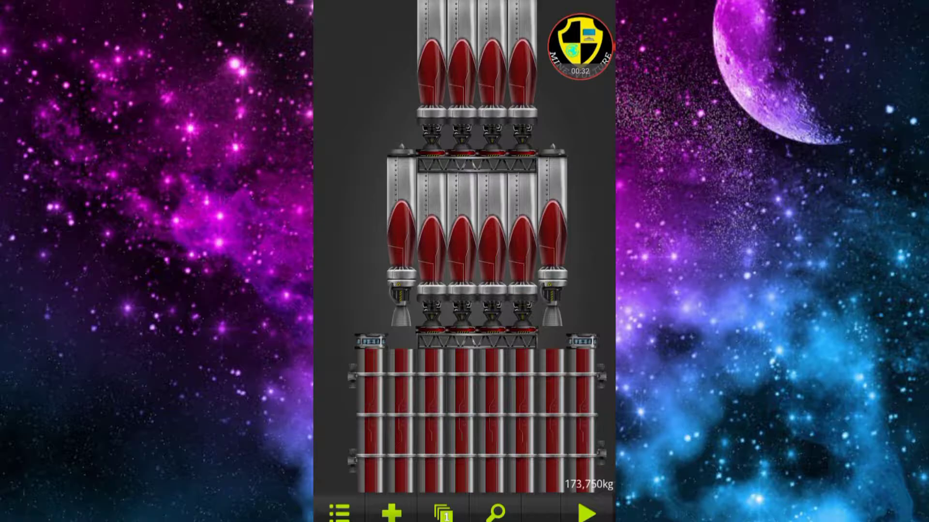
# Launch the rocket from the pad, destroy the ship, then view Smearth's map
pyautogui.click(586, 512)
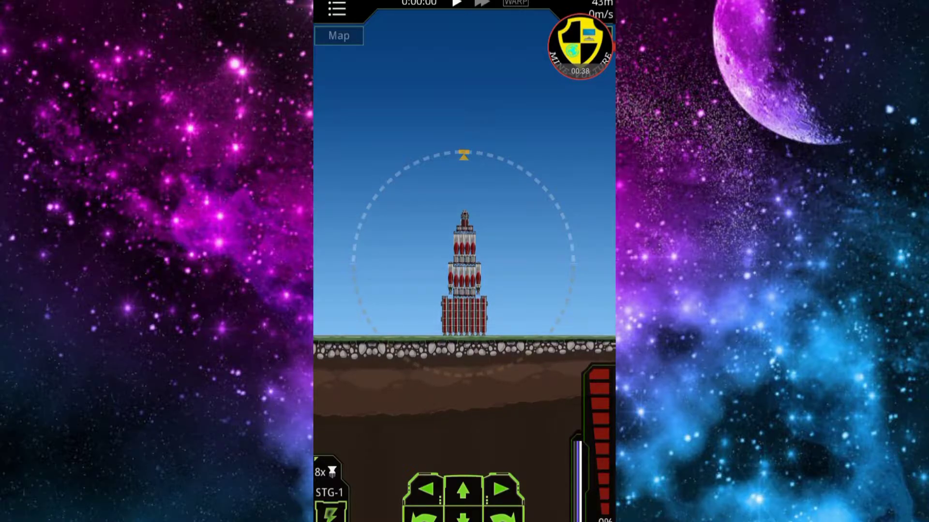
pyautogui.click(329, 494)
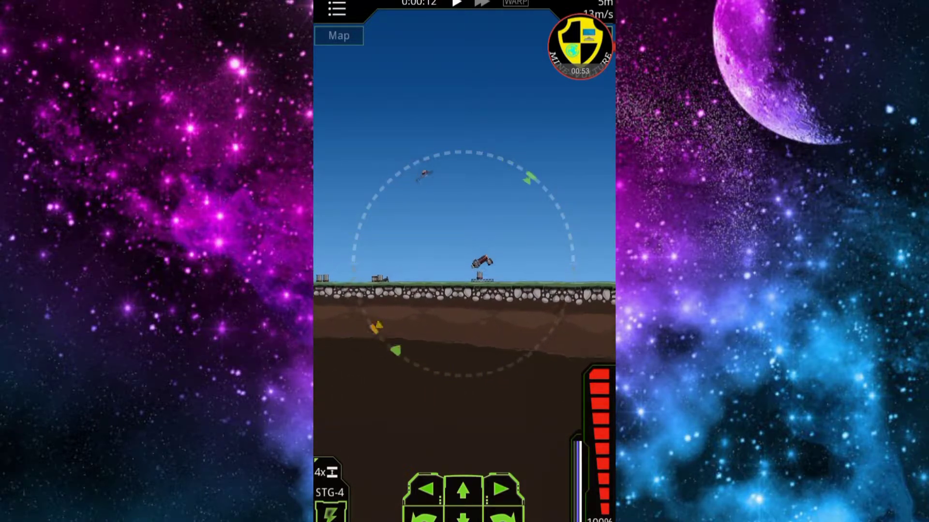
pyautogui.click(338, 36)
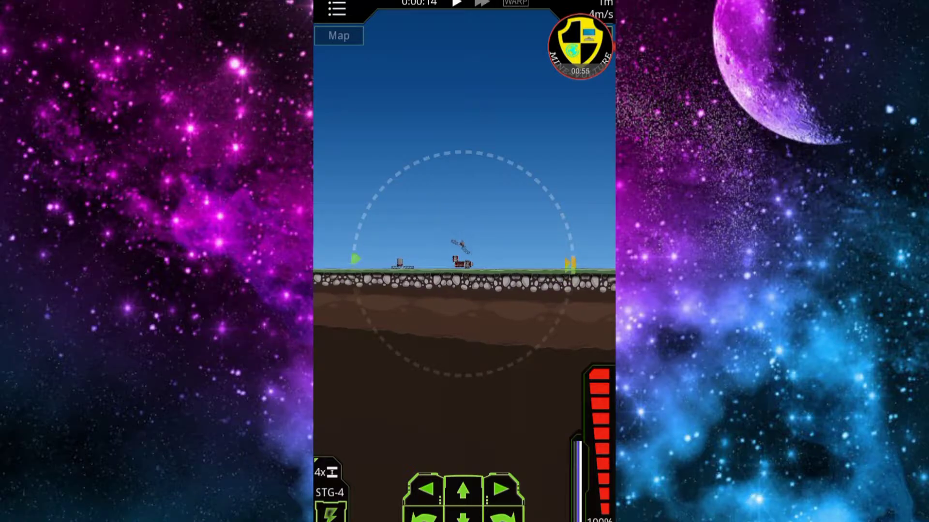
pyautogui.click(336, 9)
pyautogui.click(359, 99)
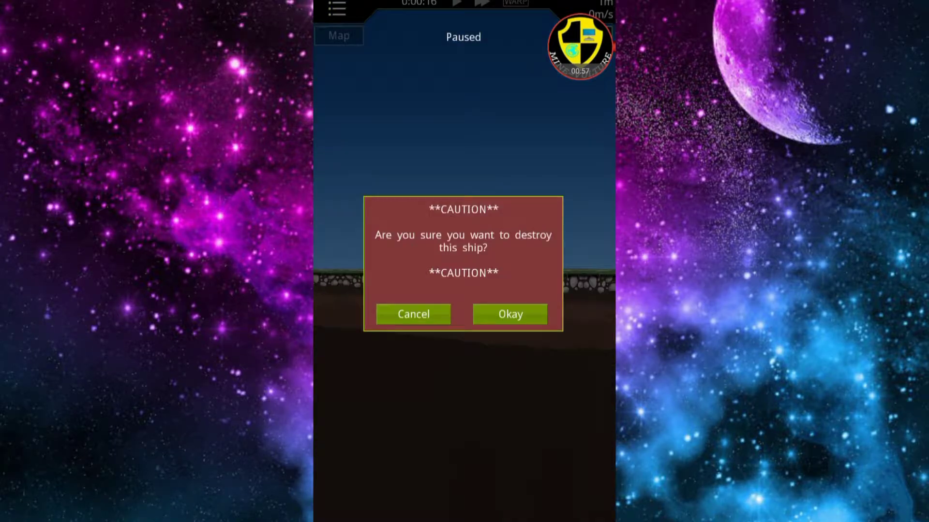
pyautogui.click(510, 315)
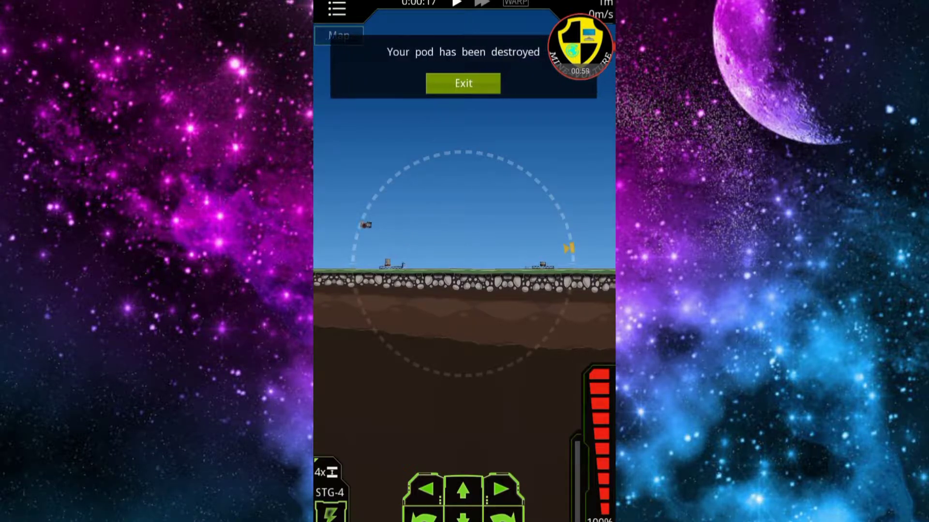
pyautogui.click(338, 35)
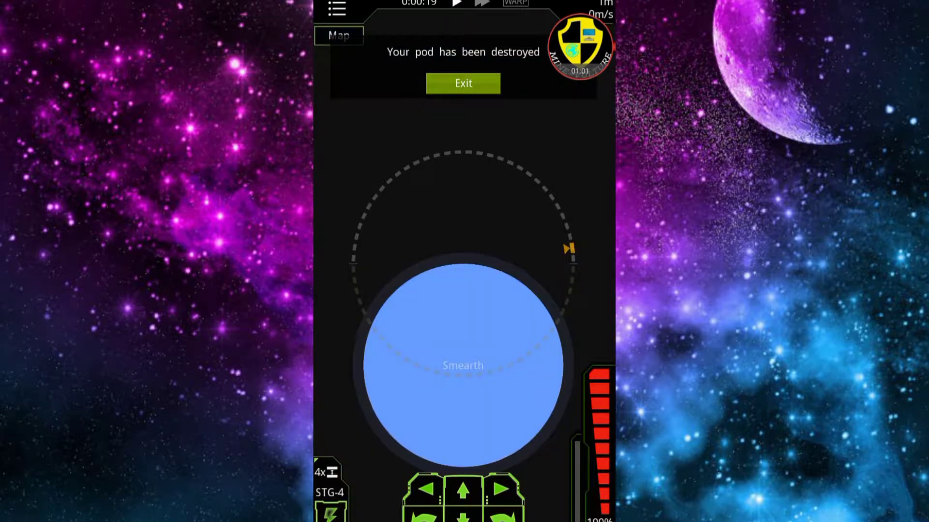
# Exit to the editor and trash everything below the capsule, leaving a 500 kg pod
pyautogui.click(338, 35)
pyautogui.click(463, 84)
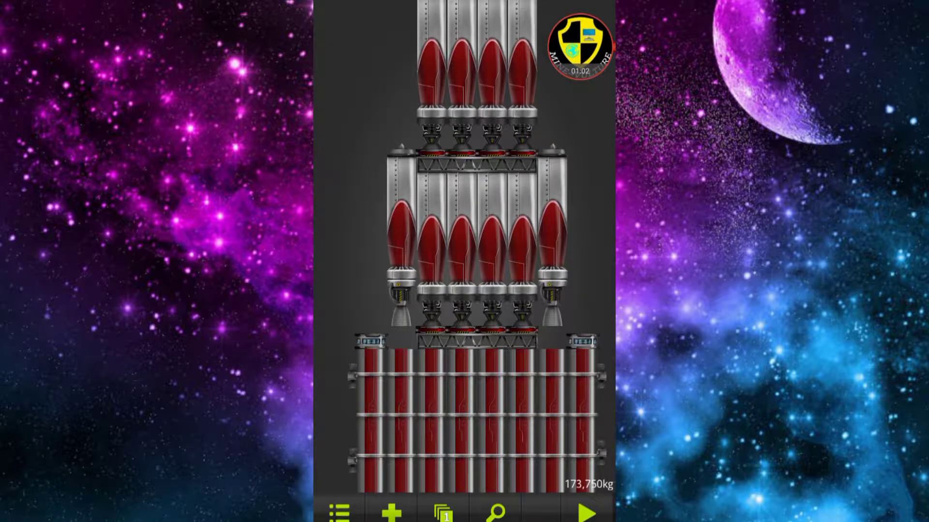
pyautogui.moveTo(479, 145); pyautogui.dragTo(479, 378)
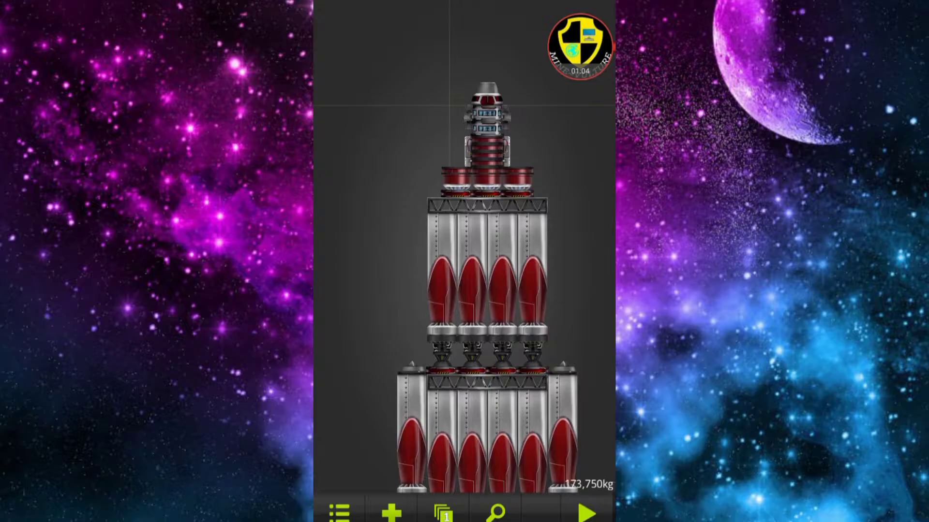
pyautogui.moveTo(484, 124); pyautogui.dragTo(609, 290)
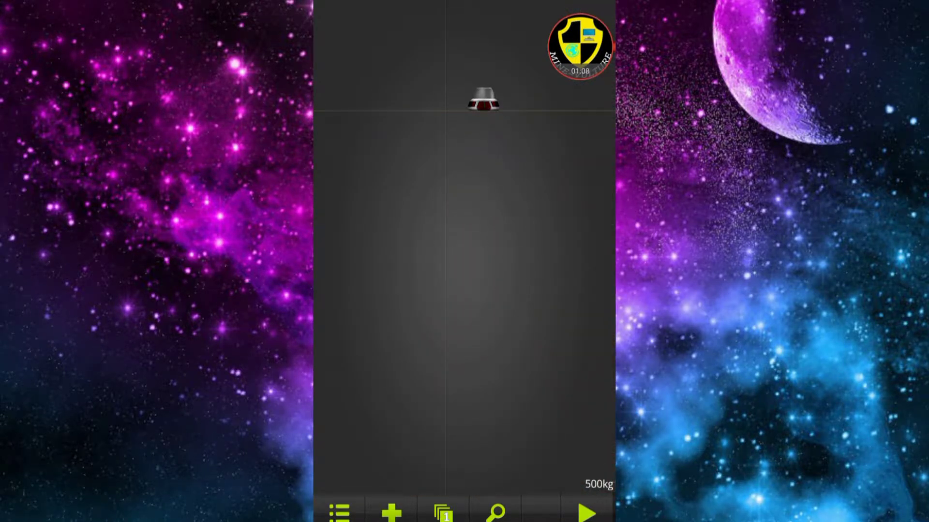
# Attach a long strut beneath the capsule
pyautogui.click(390, 512)
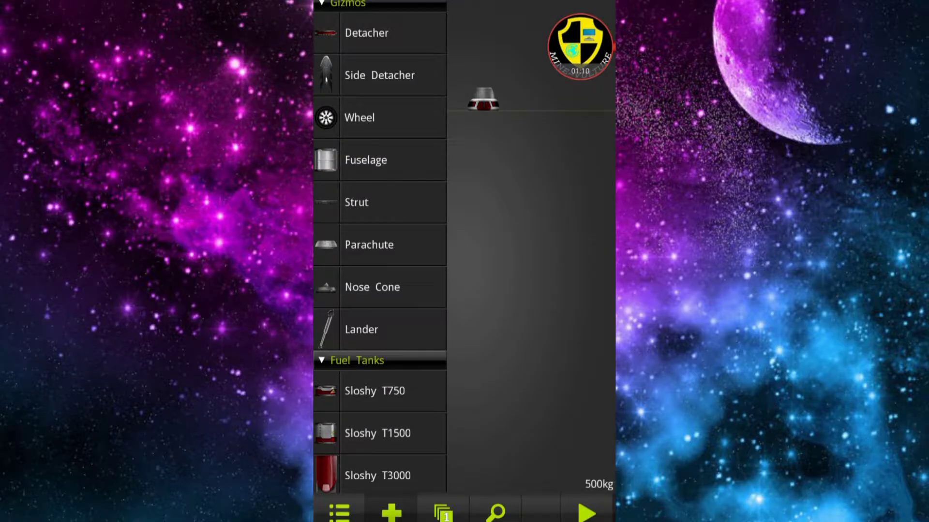
pyautogui.moveTo(367, 33); pyautogui.dragTo(483, 120)
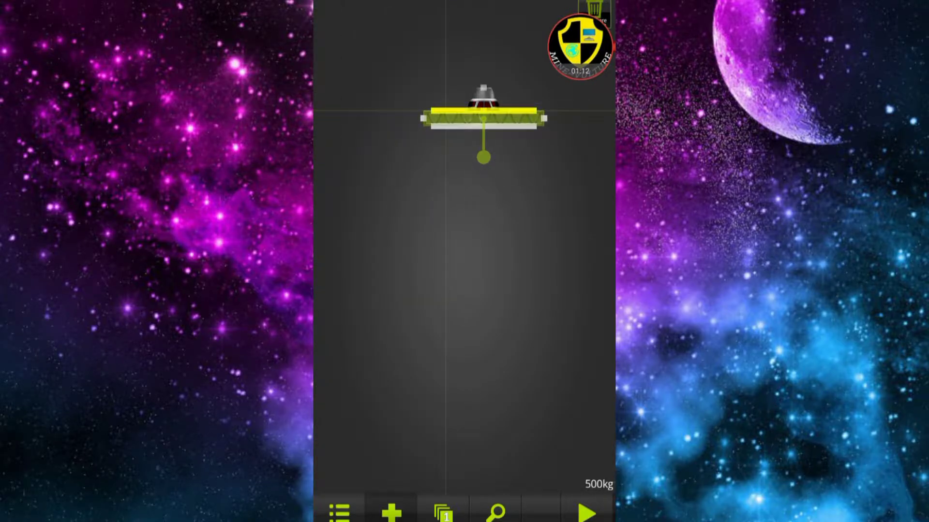
pyautogui.click(391, 513)
pyautogui.moveTo(366, 157); pyautogui.dragTo(483, 119)
# Put a wheel on each end of the strut, bringing the craft to 1,750 kg
pyautogui.click(391, 512)
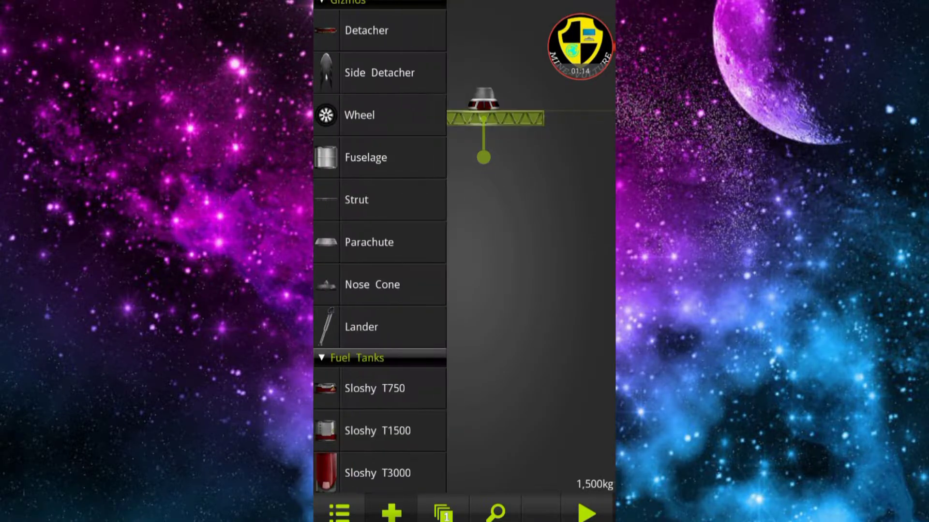
pyautogui.moveTo(359, 116); pyautogui.dragTo(438, 127)
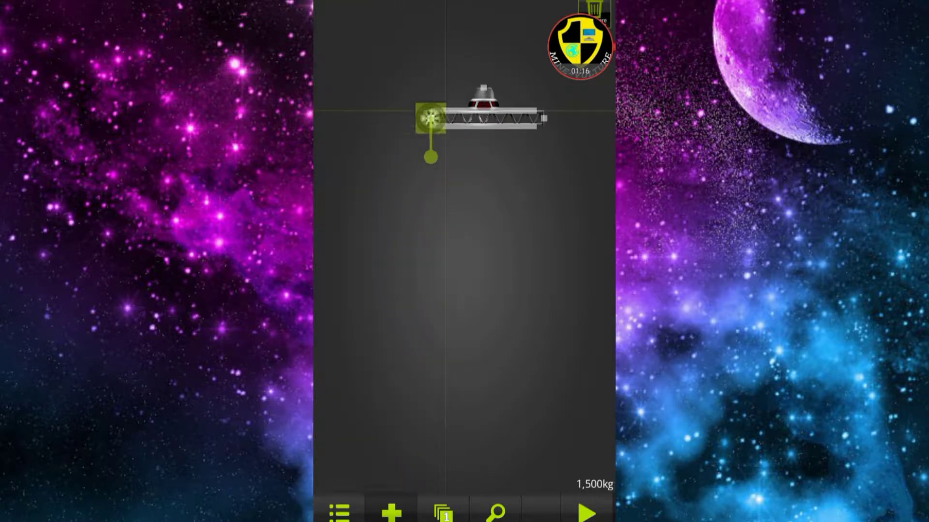
pyautogui.click(391, 512)
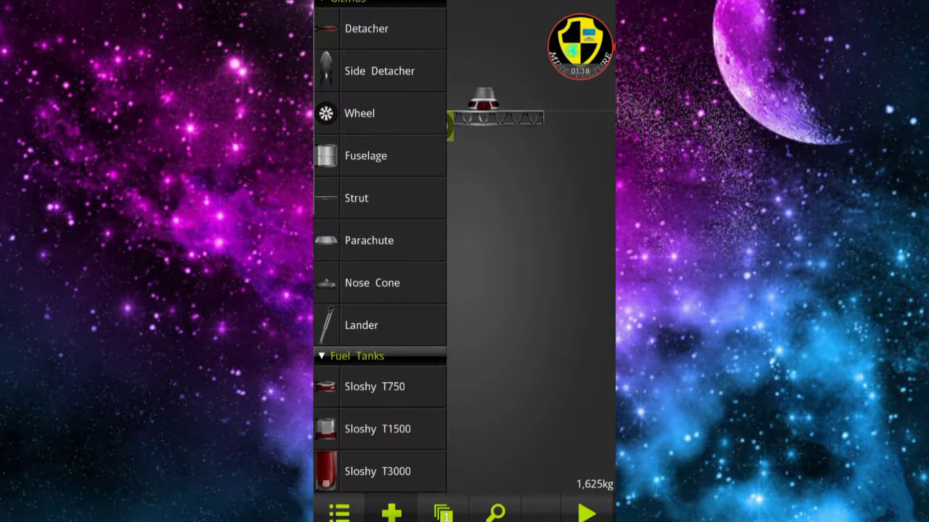
pyautogui.moveTo(358, 115); pyautogui.dragTo(530, 127)
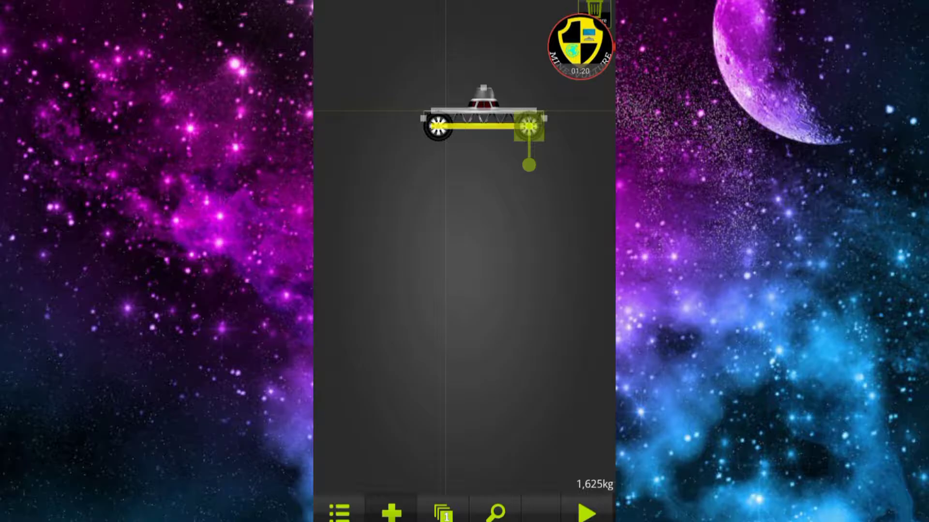
pyautogui.click(390, 512)
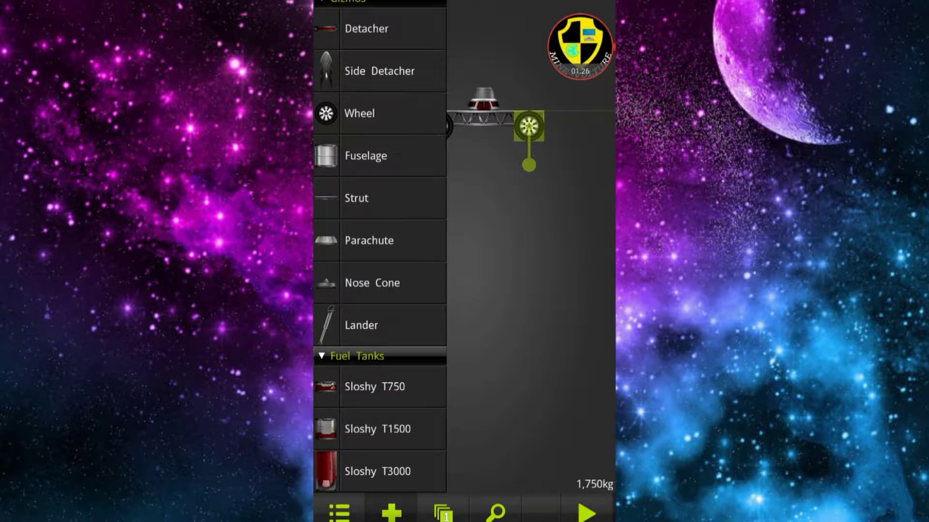
pyautogui.scroll(-5, 379, 291)
pyautogui.scroll(-8, 379, 291)
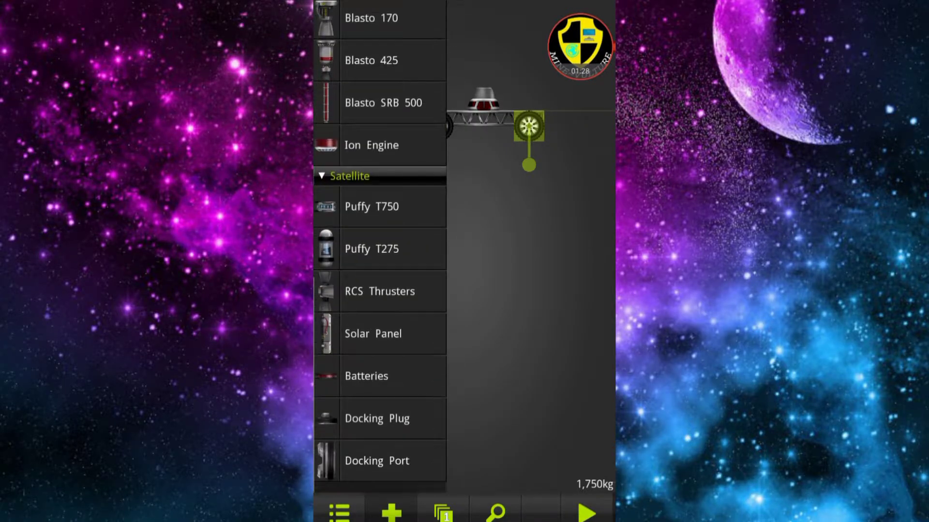
# Stack two battery packs on the rover's left end
pyautogui.click(379, 464)
pyautogui.moveTo(340, 356); pyautogui.dragTo(435, 122)
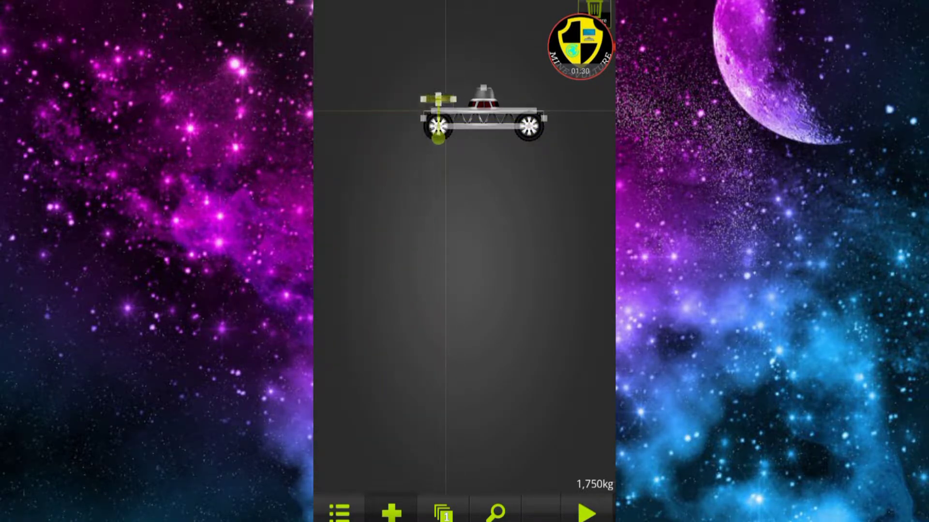
pyautogui.click(389, 512)
pyautogui.click(379, 383)
pyautogui.moveTo(439, 291); pyautogui.dragTo(453, 127)
# Stack two battery packs on the rover's right end, reaching 4,250 kg
pyautogui.click(390, 512)
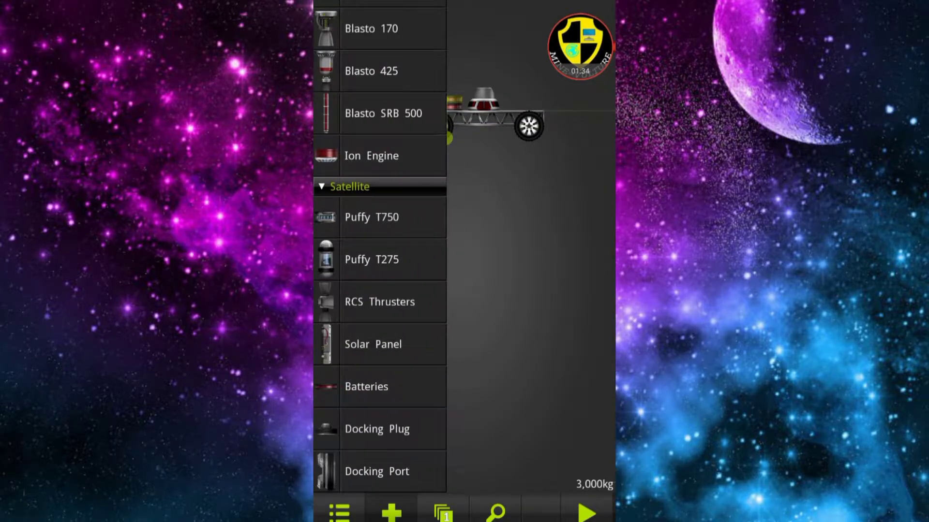
pyautogui.click(380, 383)
pyautogui.moveTo(476, 293); pyautogui.dragTo(518, 127)
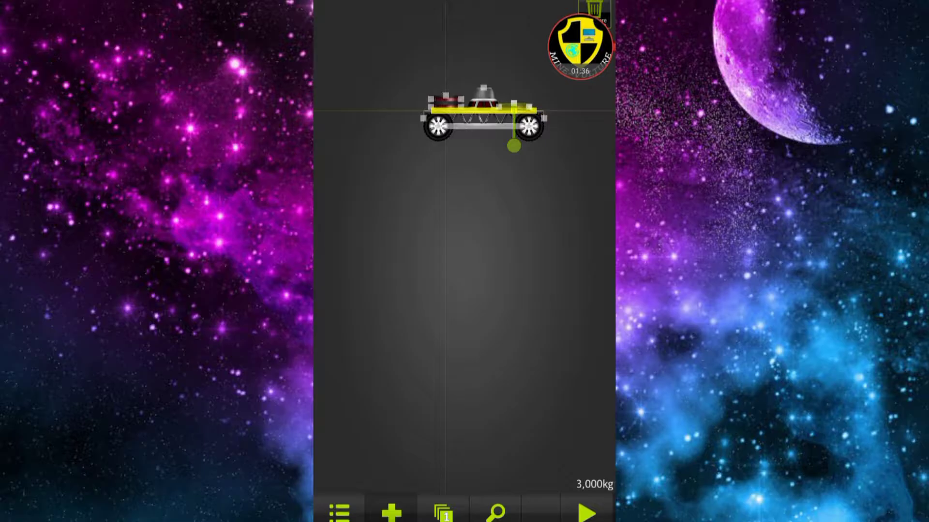
pyautogui.click(390, 512)
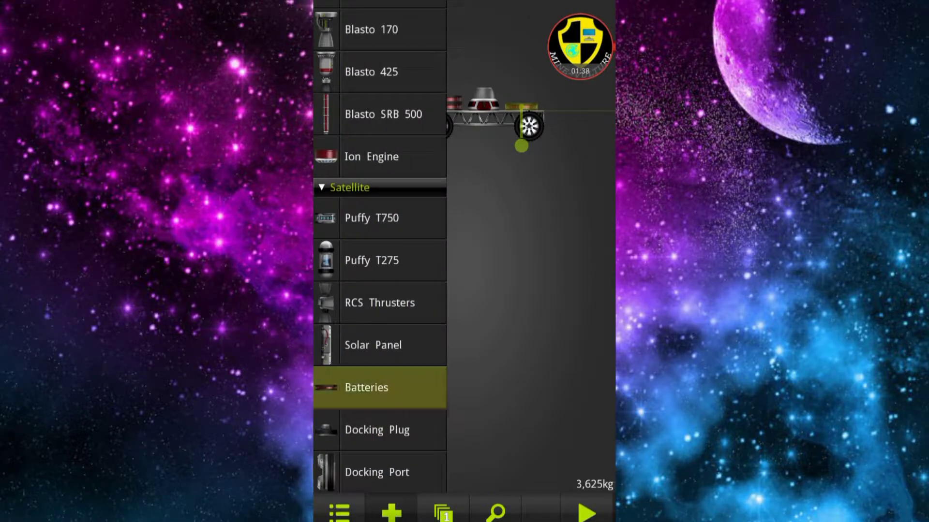
pyautogui.click(380, 383)
pyautogui.moveTo(486, 178); pyautogui.dragTo(528, 86)
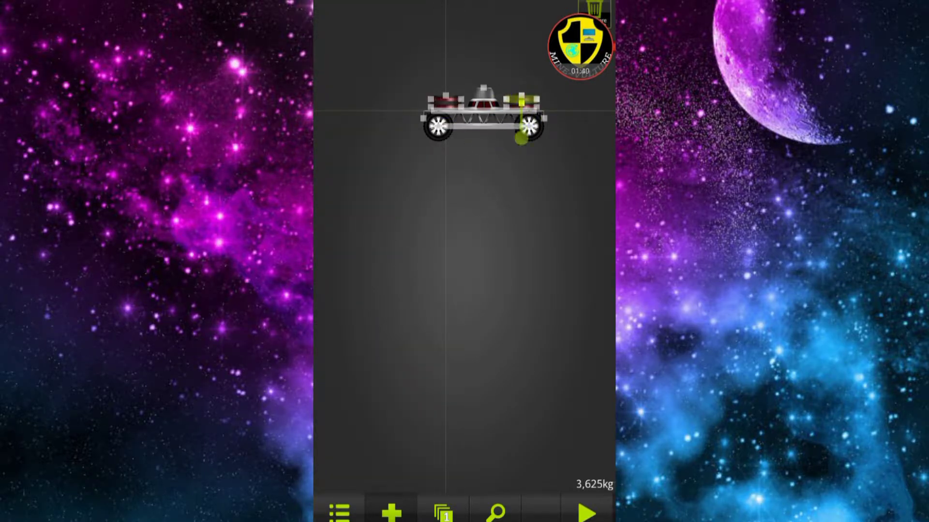
# Attach a solar panel to the rover's left end
pyautogui.click(390, 513)
pyautogui.click(373, 344)
pyautogui.moveTo(420, 247)
pyautogui.mouseDown()
pyautogui.moveTo(449, 109)
pyautogui.moveTo(533, 257)
pyautogui.mouseUp()
pyautogui.click(390, 513)
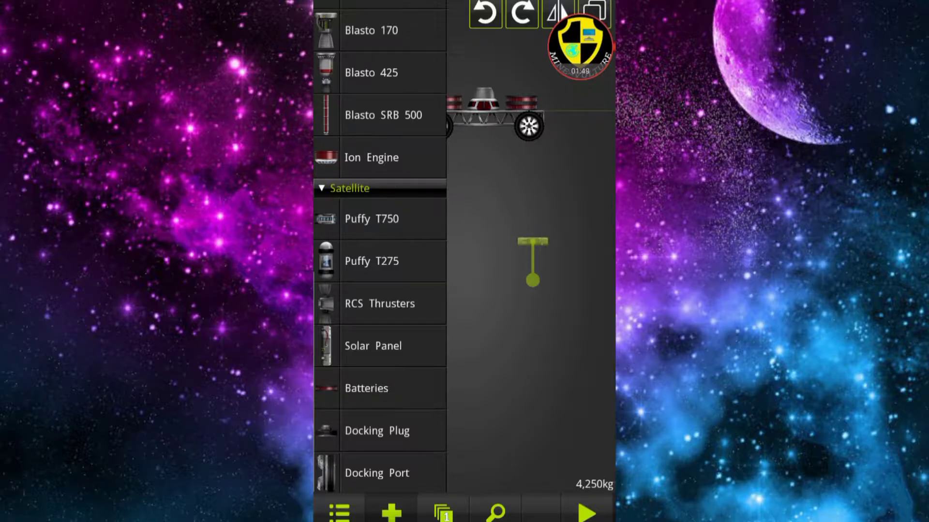
# Mount solar panels on top of the right and left battery stacks
pyautogui.moveTo(501, 116); pyautogui.dragTo(508, 109)
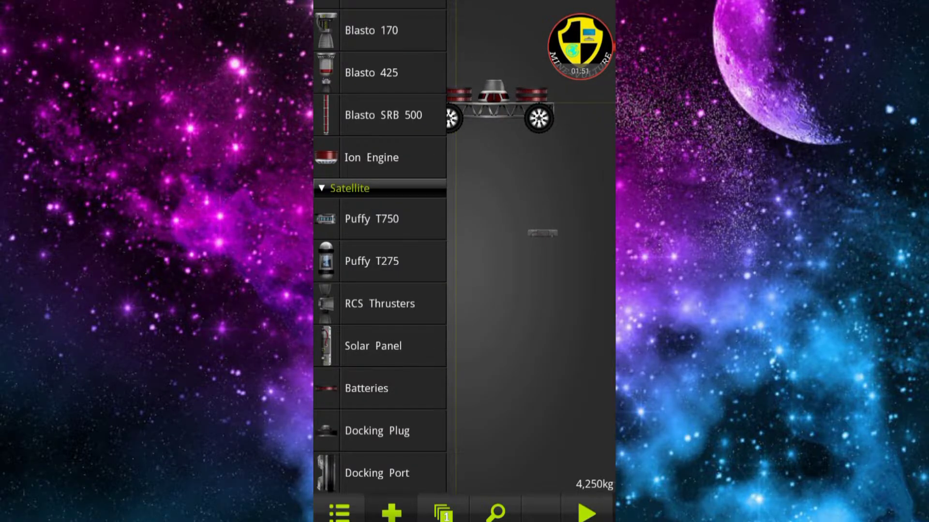
pyautogui.moveTo(500, 109); pyautogui.dragTo(494, 87)
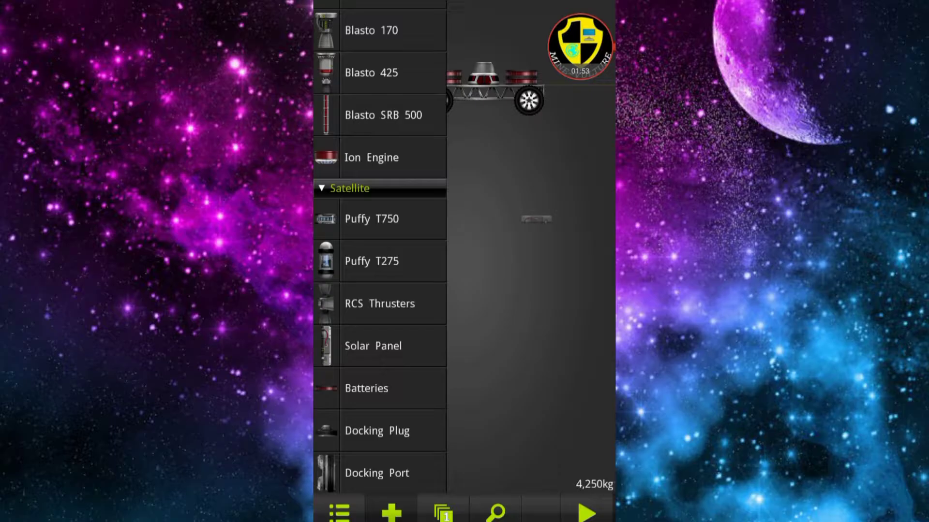
pyautogui.click(533, 239)
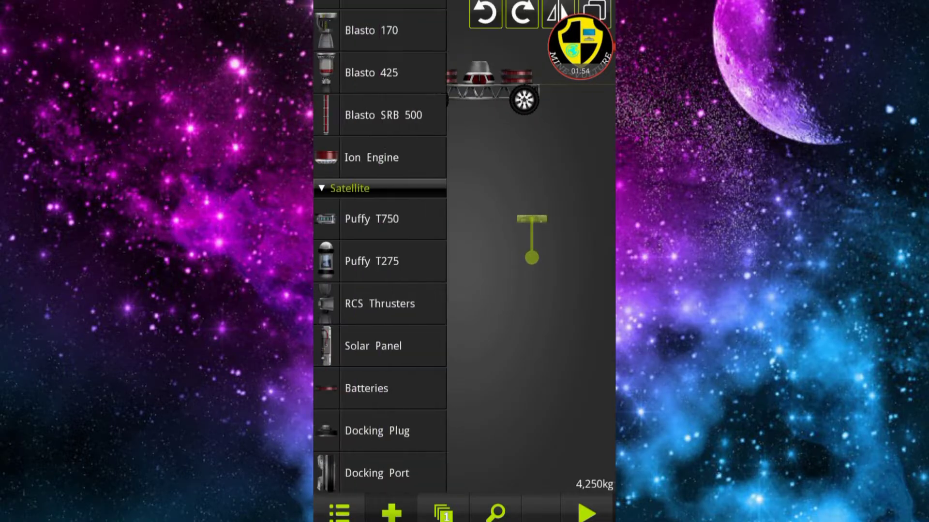
pyautogui.moveTo(533, 239); pyautogui.dragTo(519, 80)
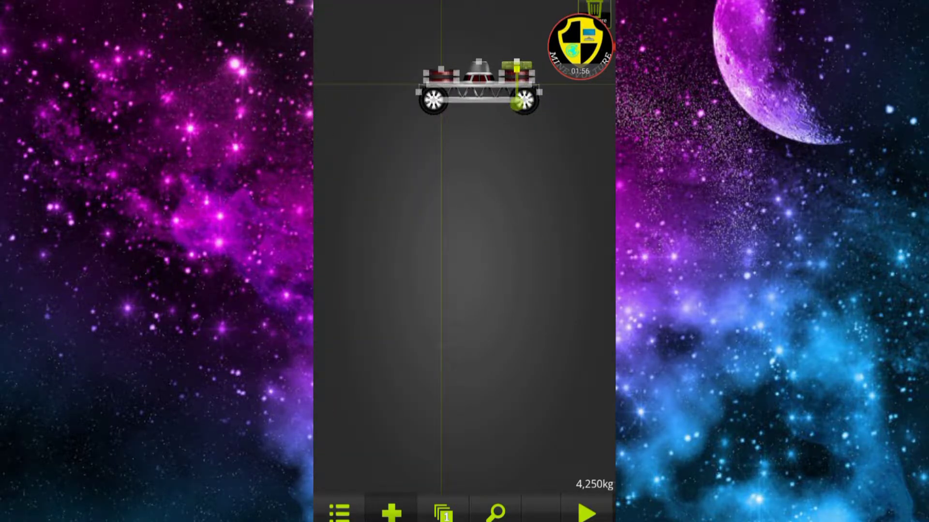
pyautogui.click(392, 512)
pyautogui.click(372, 346)
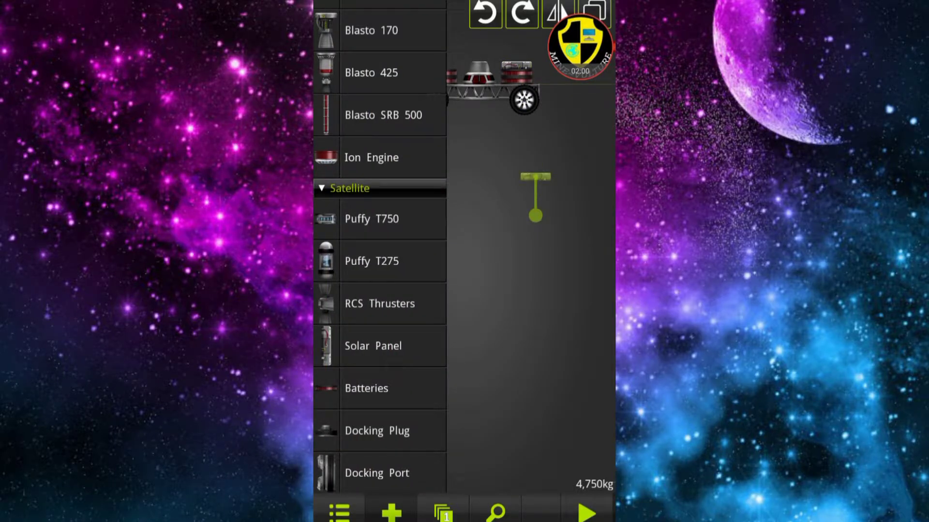
pyautogui.moveTo(535, 196); pyautogui.dragTo(439, 76)
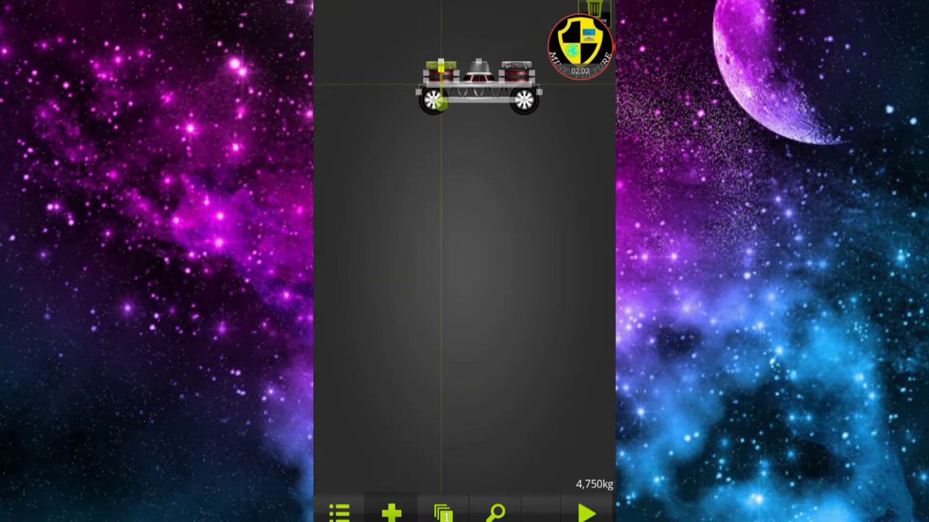
# Mount an Ion Engine on the rover's left end, bringing it to 5,500 kg
pyautogui.click(392, 512)
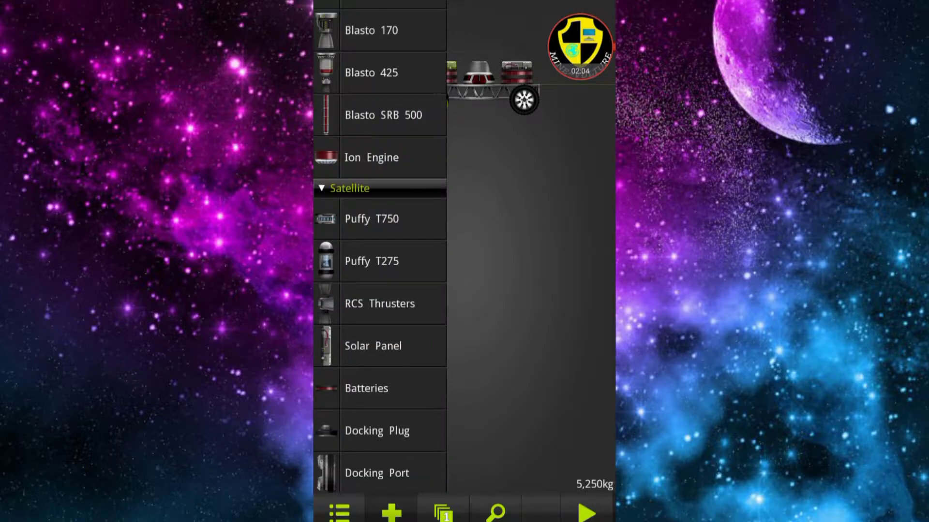
pyautogui.click(372, 158)
pyautogui.click(392, 512)
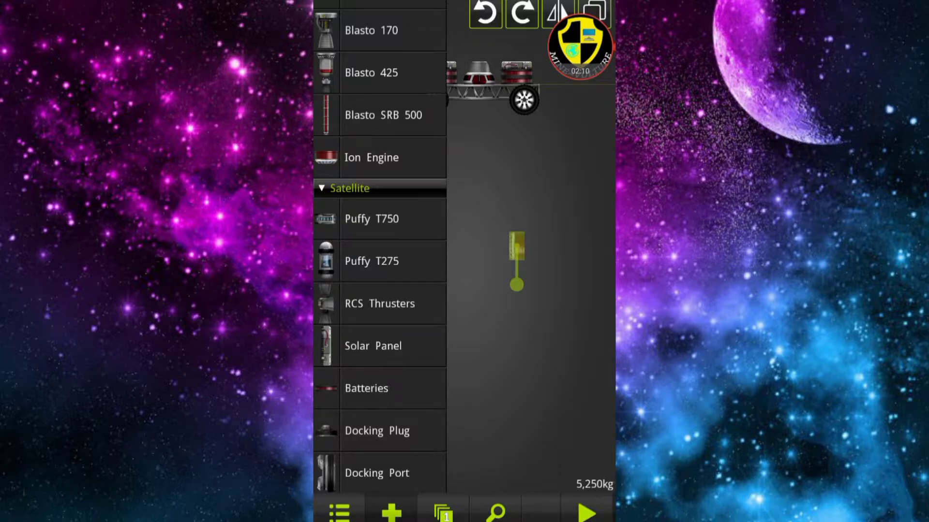
pyautogui.moveTo(517, 262)
pyautogui.mouseDown()
pyautogui.moveTo(465, 218)
pyautogui.moveTo(395, 116)
pyautogui.moveTo(402, 91)
pyautogui.moveTo(418, 87)
pyautogui.mouseUp()
# Recenter the rover in view and launch it onto Smearth's surface
pyautogui.click(390, 513)
pyautogui.moveTo(457, 436); pyautogui.dragTo(505, 283)
pyautogui.moveTo(544, 218); pyautogui.dragTo(508, 290)
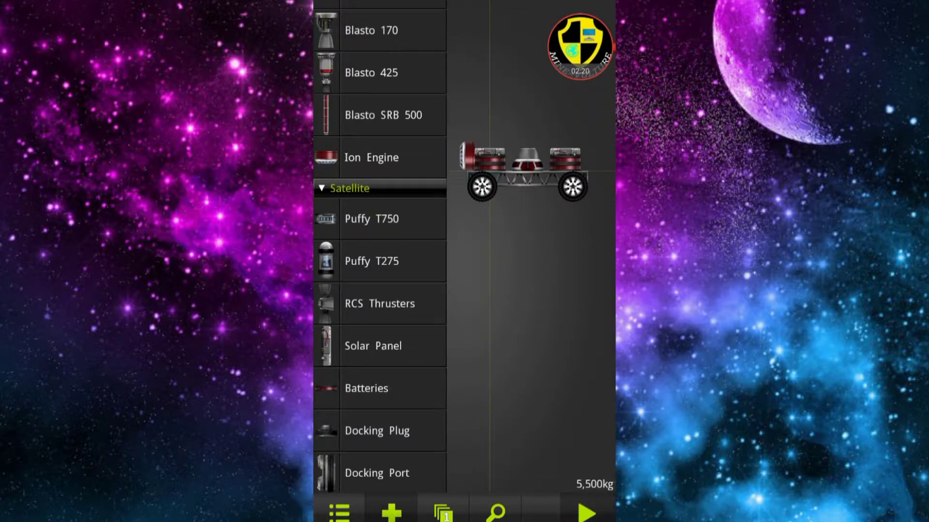
pyautogui.click(586, 512)
pyautogui.scroll(5, 465, 268)
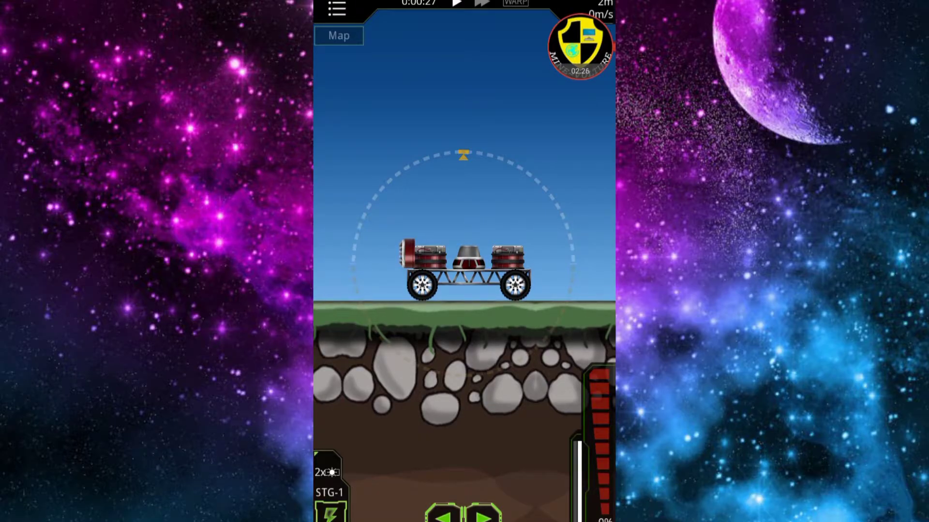
# Stage the rover to extend its solar panels and fire the ion engine
pyautogui.click(328, 471)
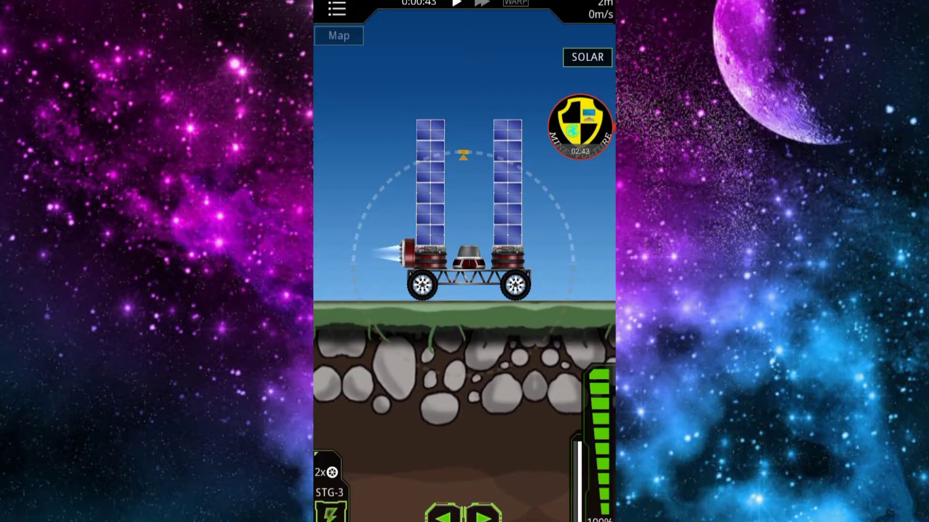
# Retract the solar panels as the rover speeds up to about 29 m/s
pyautogui.click(586, 57)
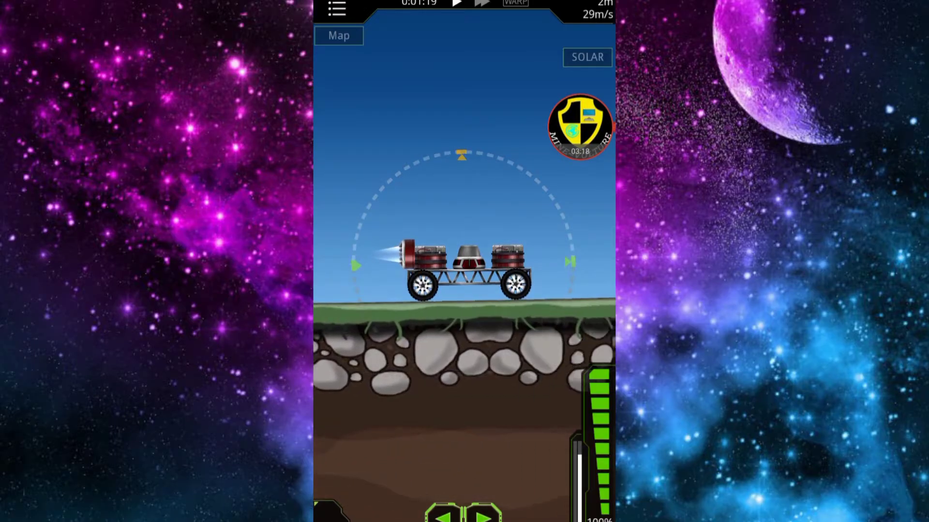
# Extend the solar panels again while cruising over the hills at about 31 m/s
pyautogui.click(587, 57)
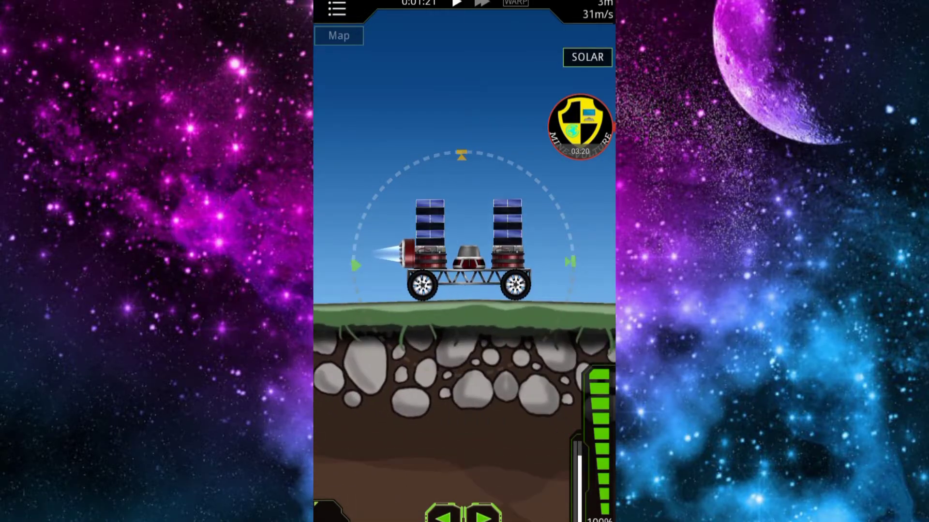